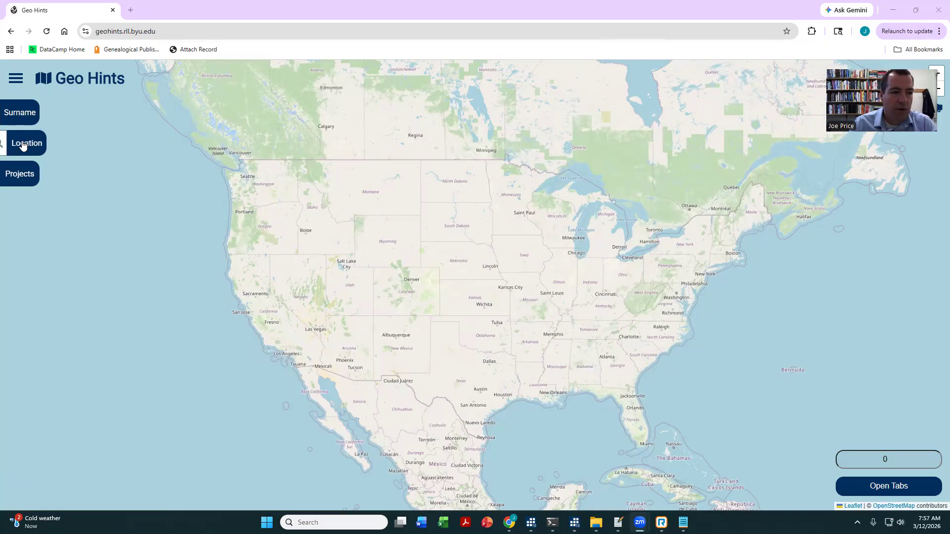
# - Search the map for hints by family surname, using the matching suggested surname
pyautogui.click(22, 114)
pyautogui.click(102, 107)
pyautogui.write('pri')
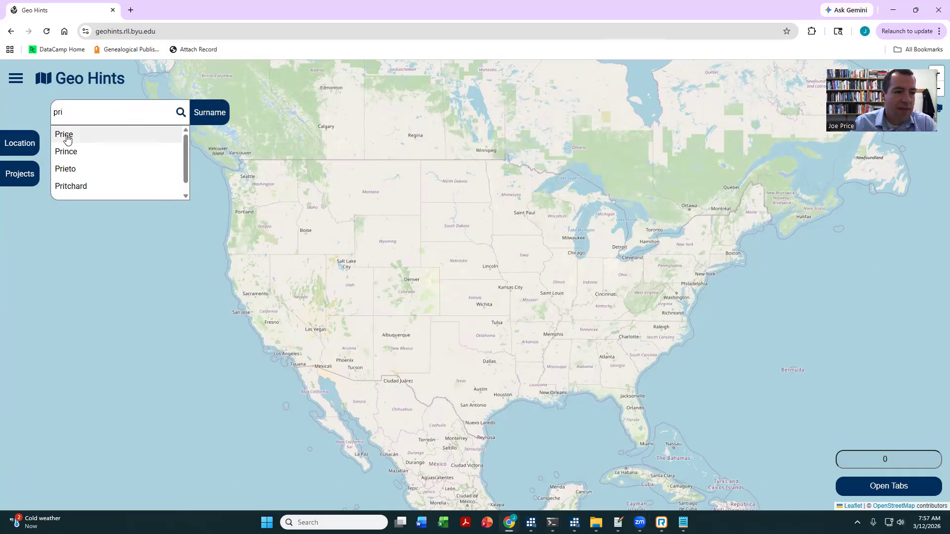
pyautogui.click(67, 135)
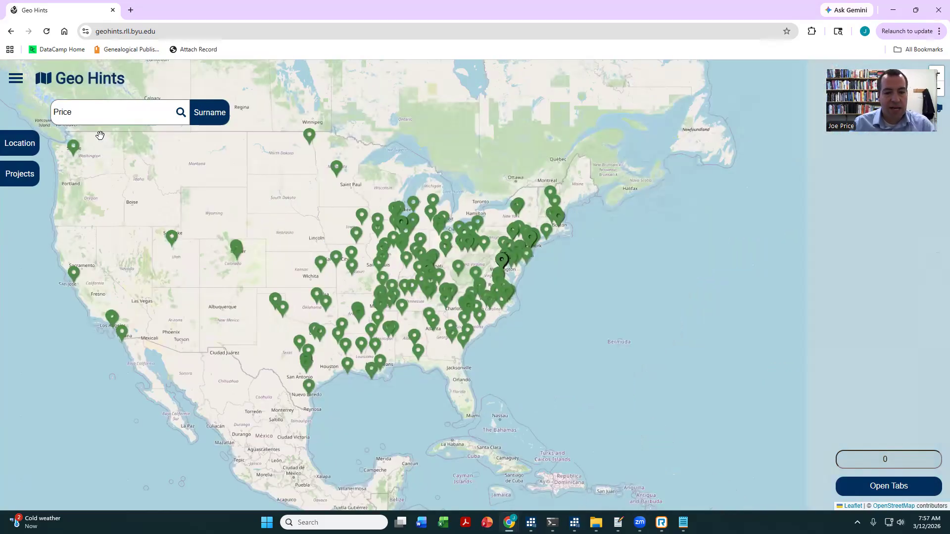
# - Open the record hint located in Salt Lake City, Salt Lake, Utah, in the FamilySearch Source Linker
pyautogui.moveTo(172, 240)
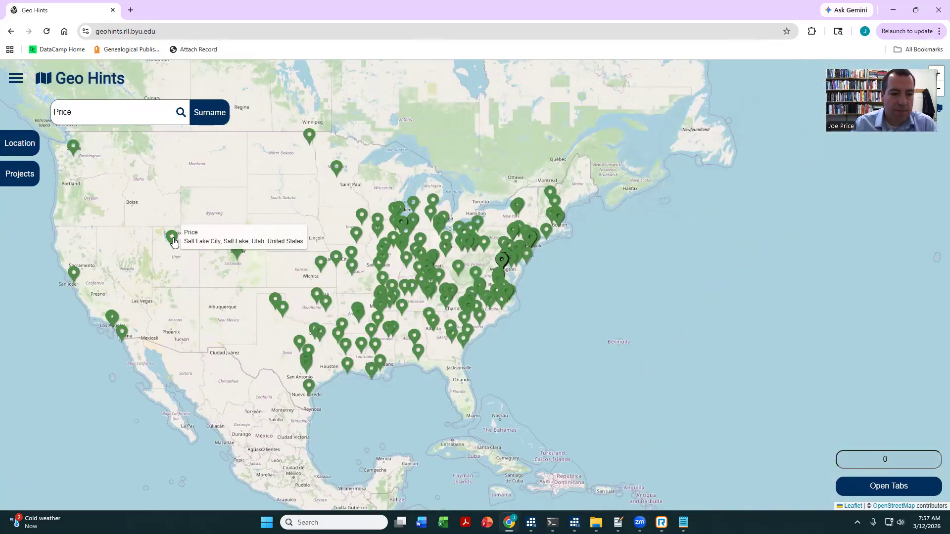
pyautogui.click(172, 239)
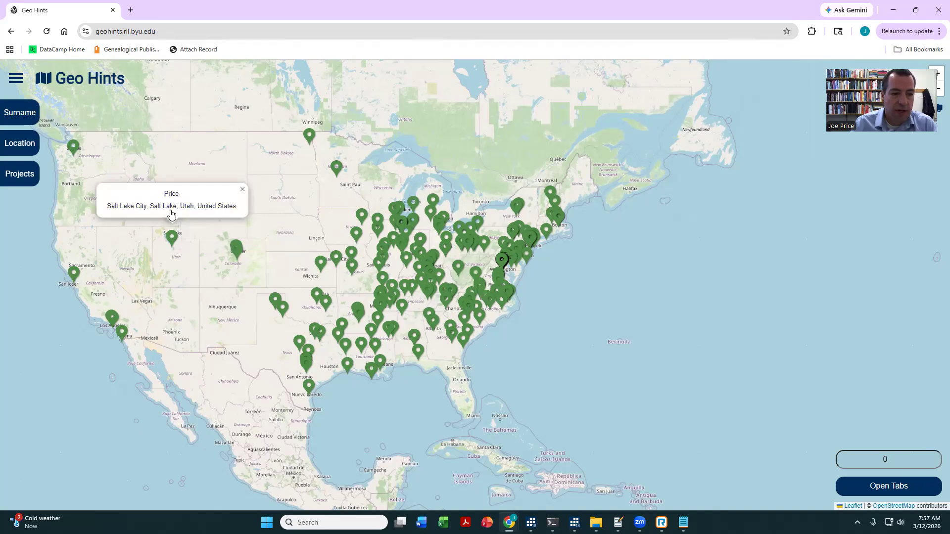
pyautogui.click(171, 211)
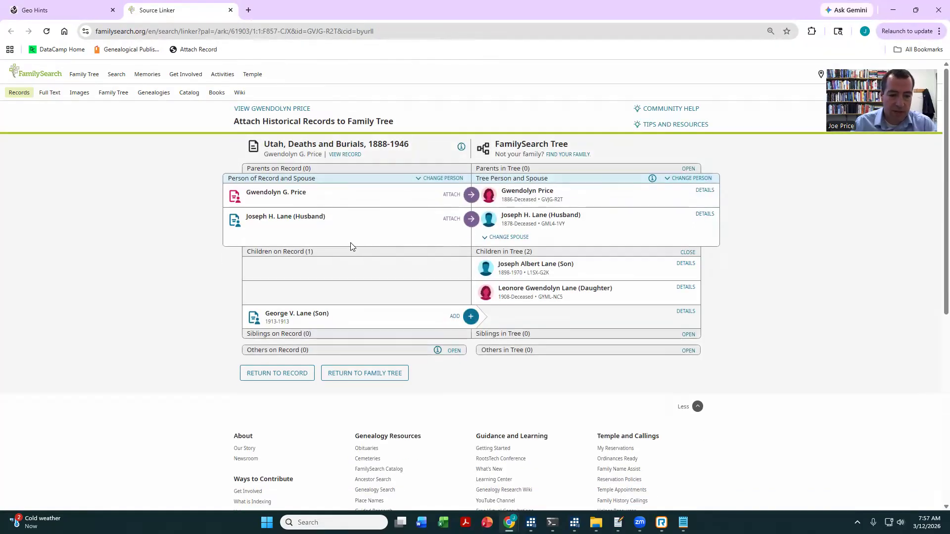
# - Examine the life details of the record's unattached son and the tree's daughter, comparing dates, places and parents
pyautogui.click(685, 311)
pyautogui.click(686, 288)
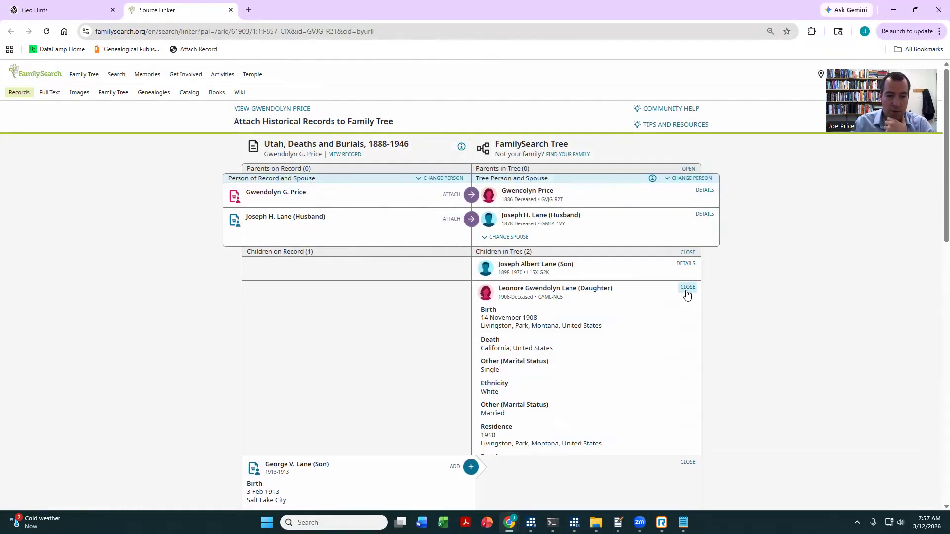
pyautogui.scroll(-3, 727, 283)
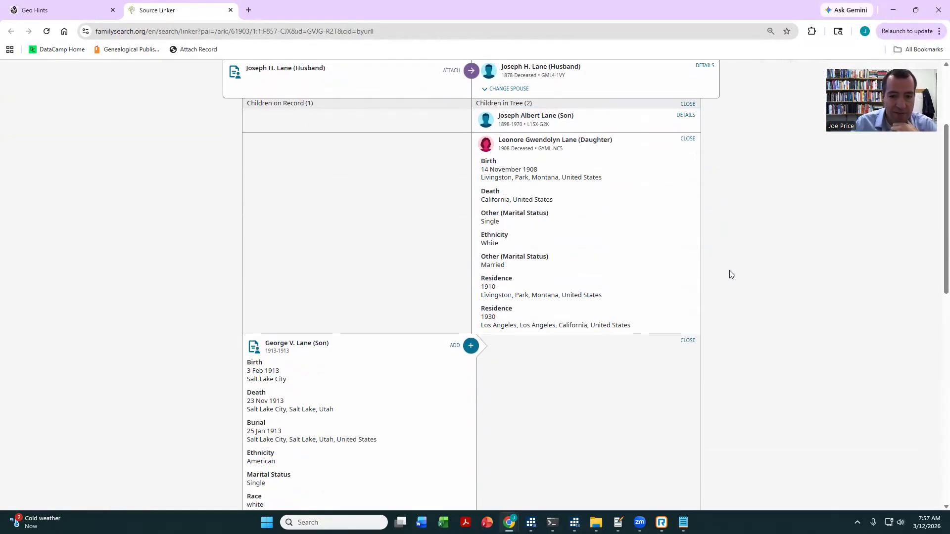
pyautogui.scroll(2, 760, 286)
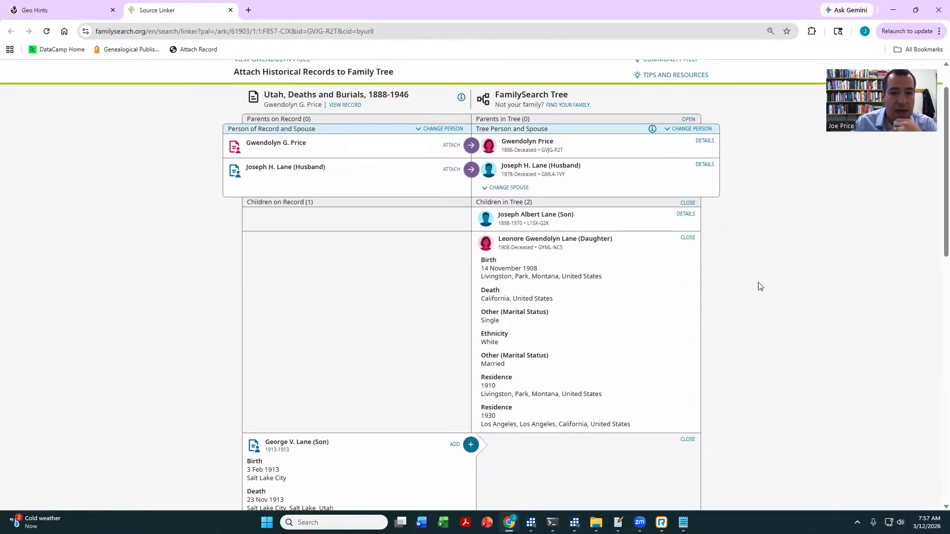
pyautogui.scroll(-2, 759, 286)
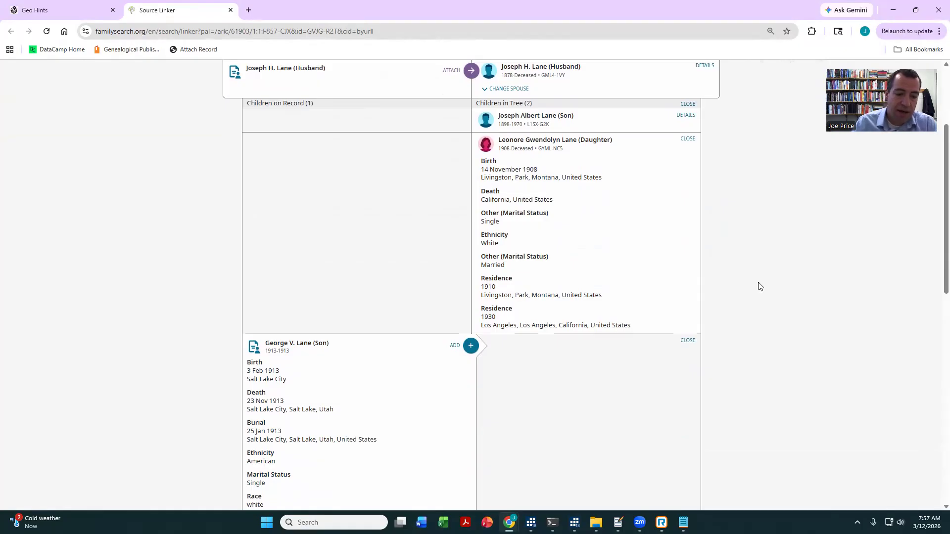
pyautogui.scroll(1, 760, 286)
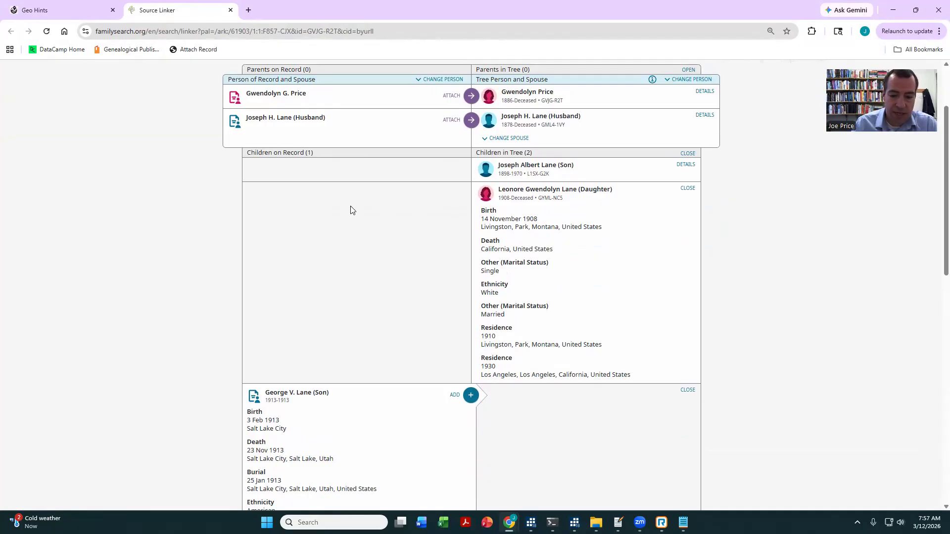
pyautogui.scroll(-3, 350, 209)
pyautogui.scroll(4, 351, 209)
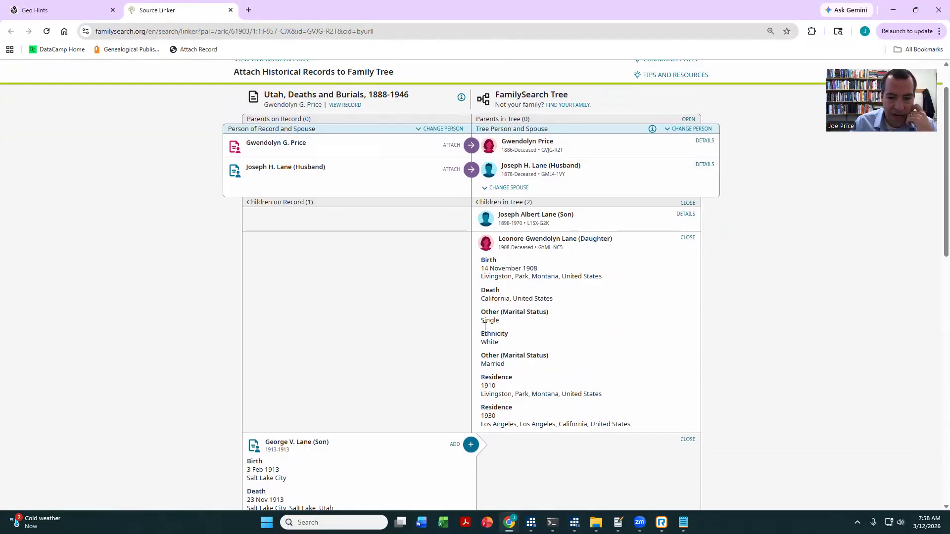
pyautogui.scroll(-2, 580, 322)
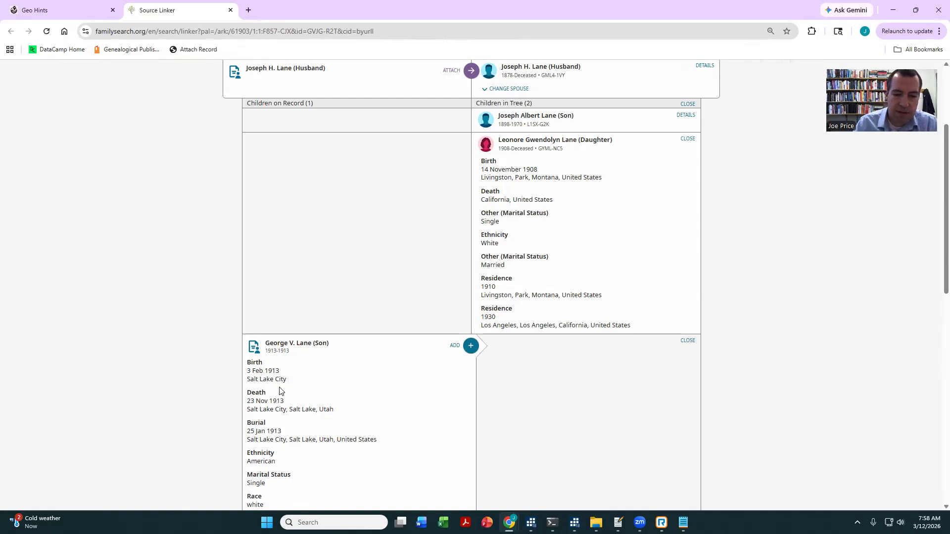
pyautogui.scroll(3, 384, 346)
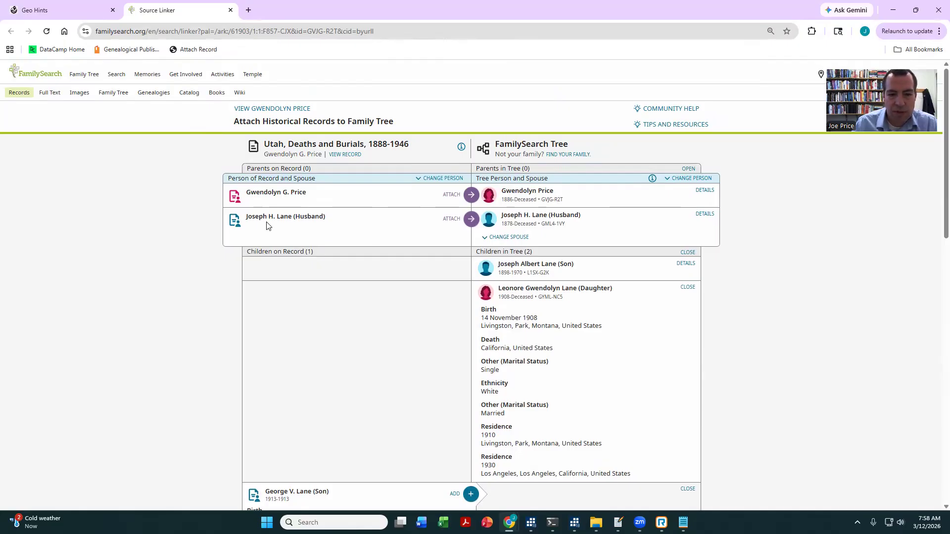
pyautogui.scroll(-4, 495, 277)
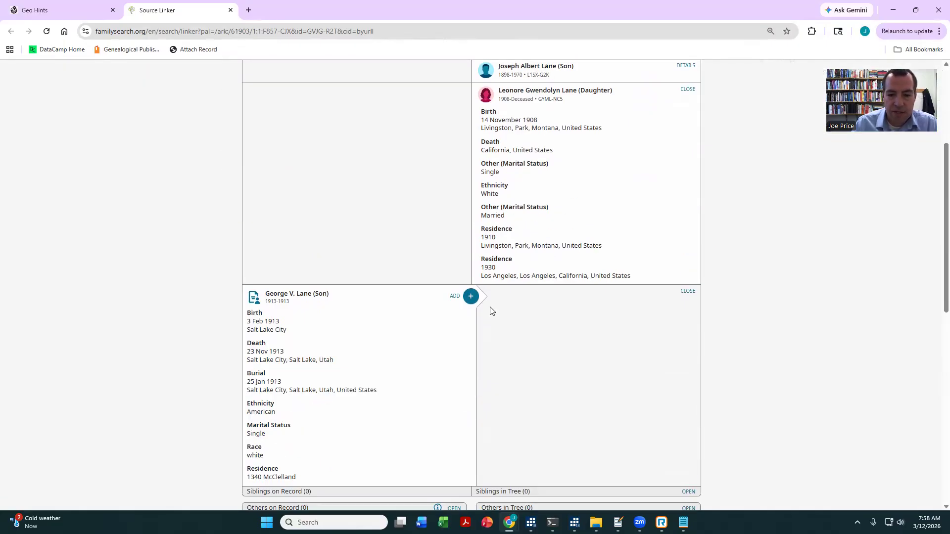
# - Add the record's son to the tree as a new person, standardizing the birthplace to Salt Lake City, Salt Lake, Utah, United States
pyautogui.click(470, 296)
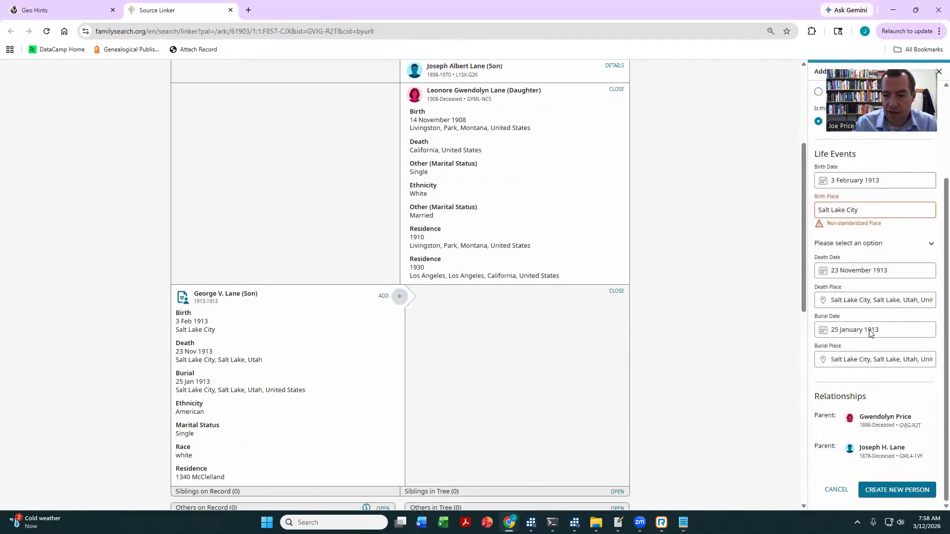
pyautogui.click(864, 348)
pyautogui.scroll(-2, 871, 371)
pyautogui.click(886, 491)
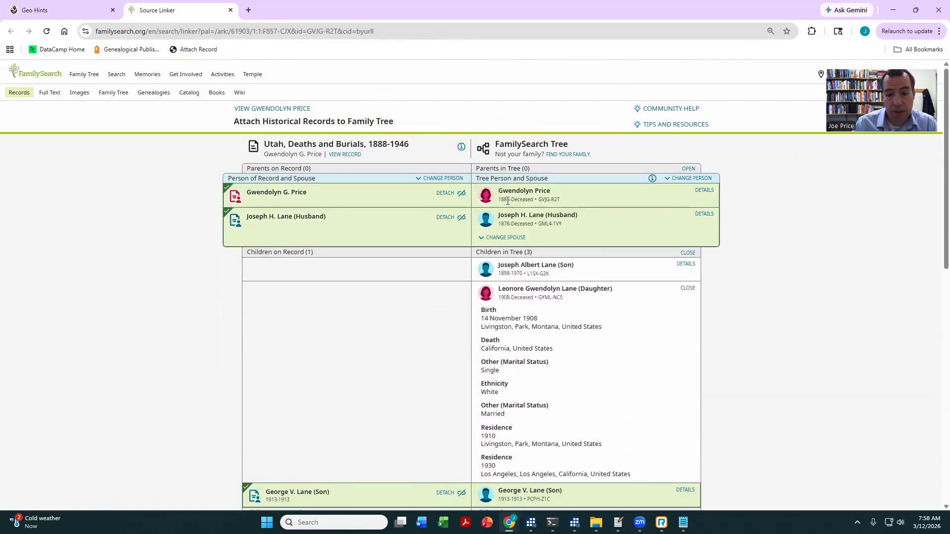
# - Open the added son's full person page, check his relationship to the signed-in account, and return to his details
pyautogui.scroll(-2, 522, 391)
pyautogui.click(522, 391)
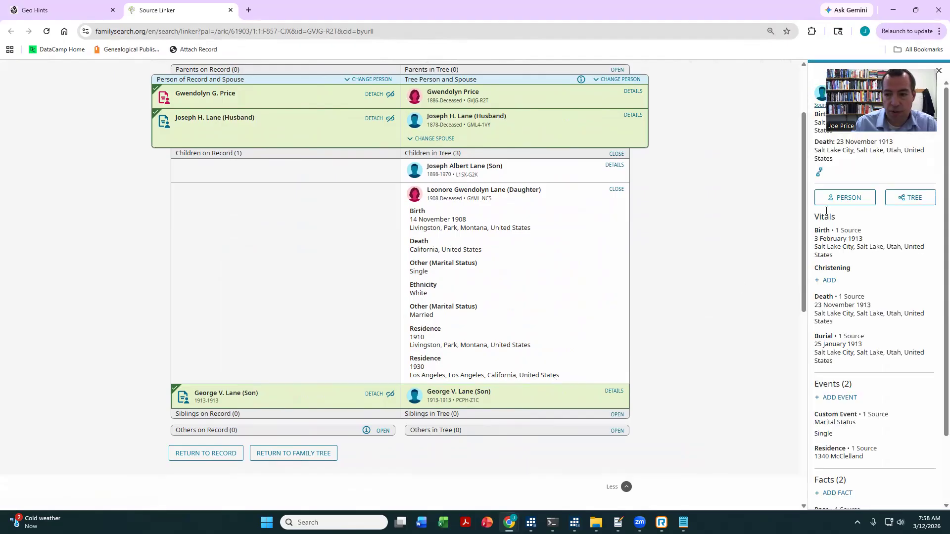
pyautogui.click(839, 215)
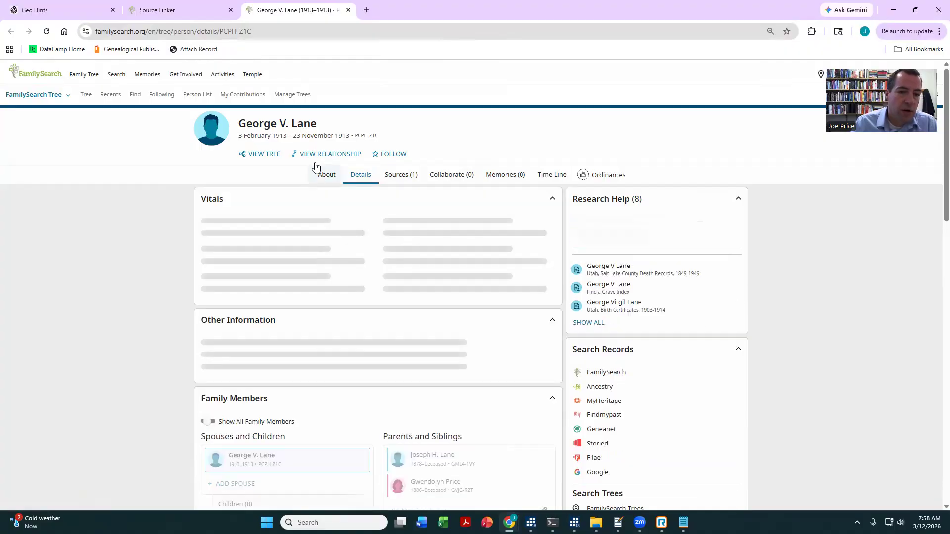
pyautogui.click(317, 155)
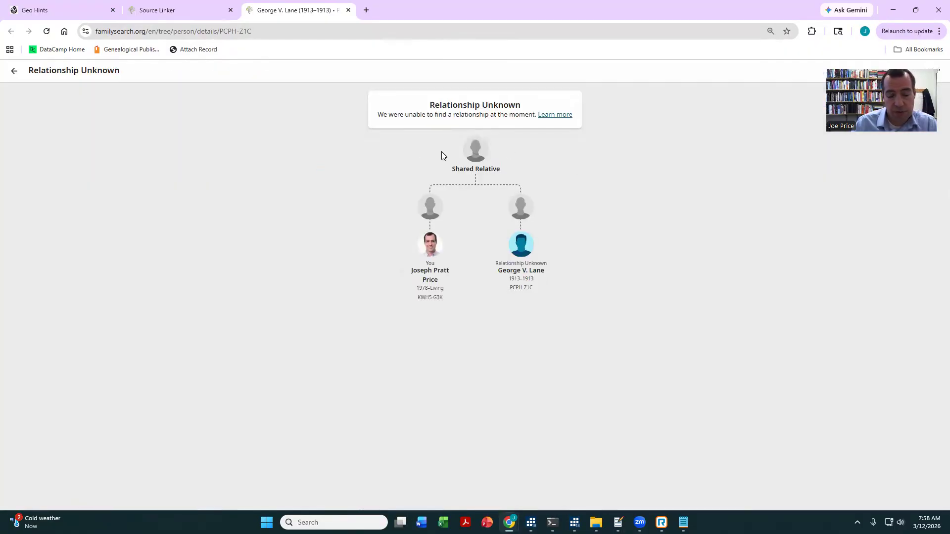
pyautogui.click(12, 70)
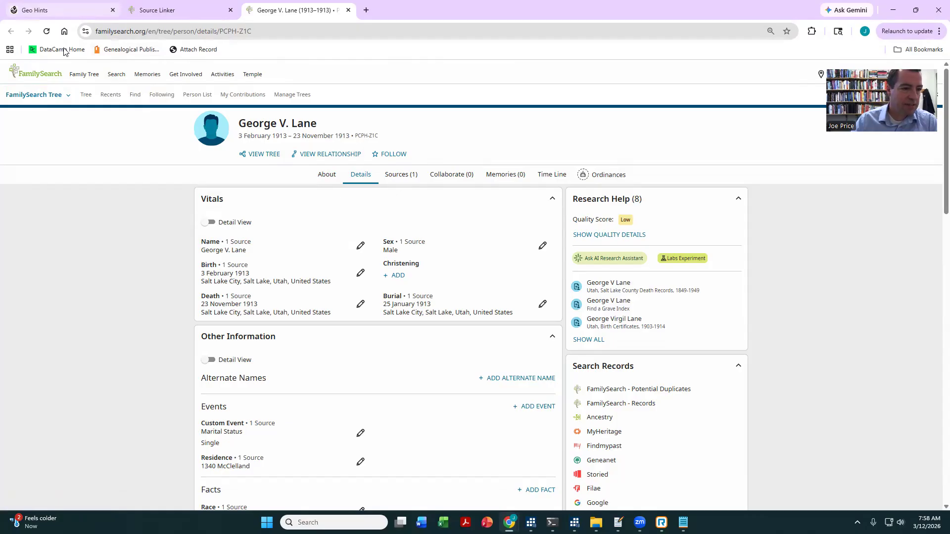
# - Switch back to Geo Hints and search for hints by the location Pueblo, CO, United States
pyautogui.click(54, 10)
pyautogui.click(22, 143)
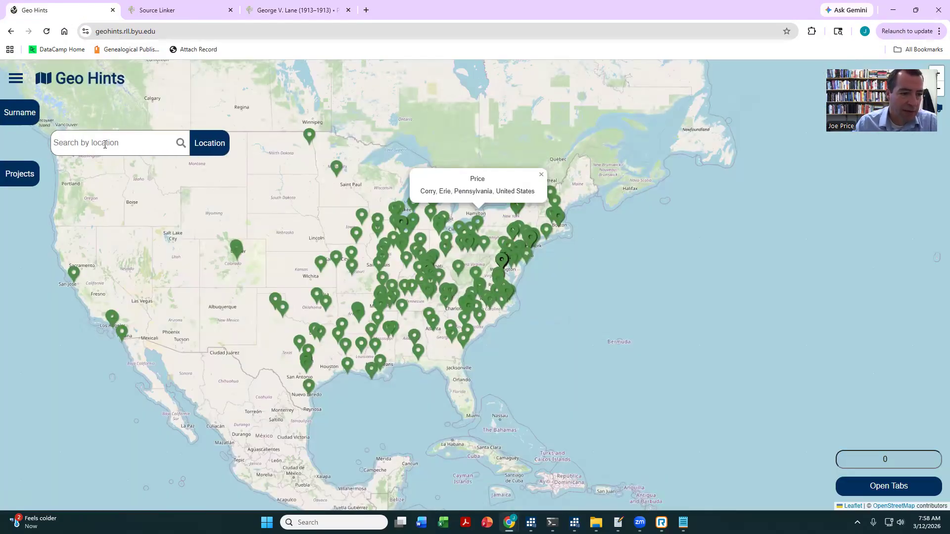
pyautogui.write('pueb')
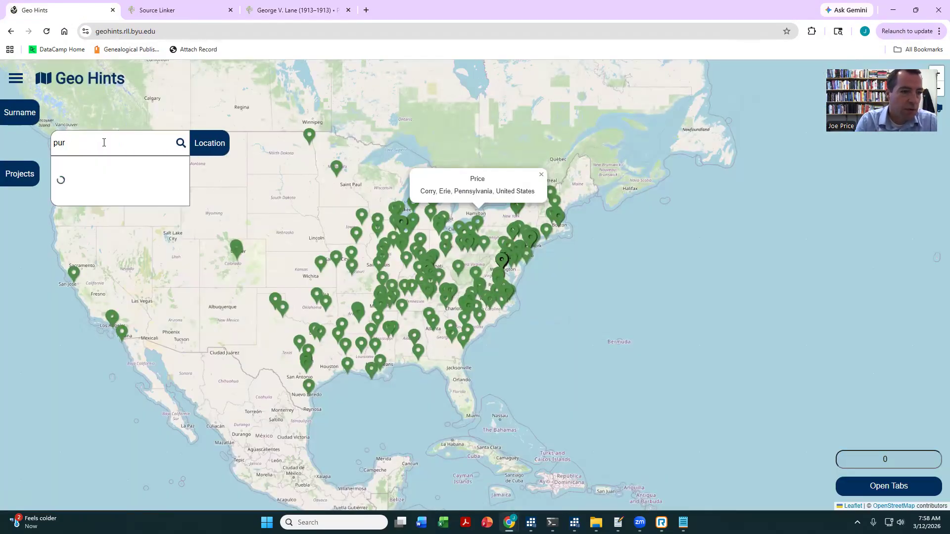
pyautogui.write('lo')
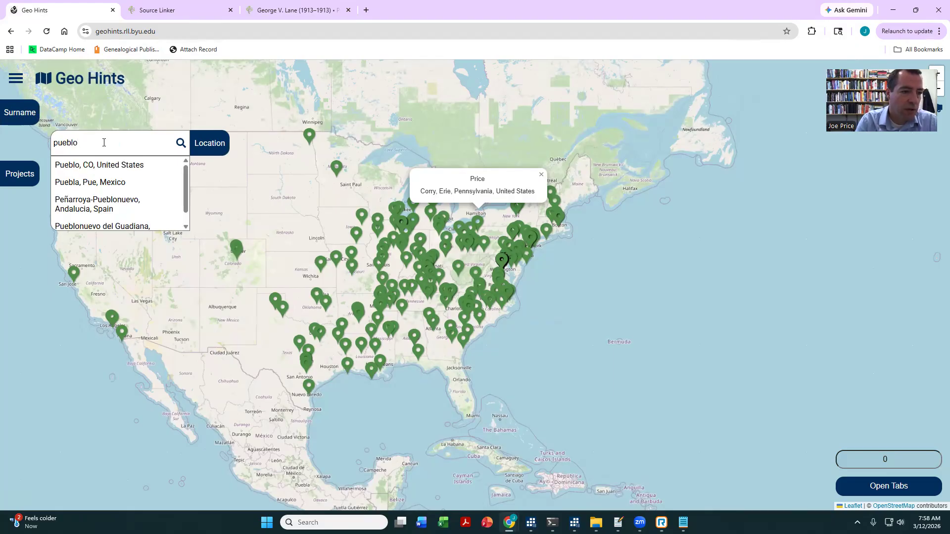
pyautogui.click(89, 166)
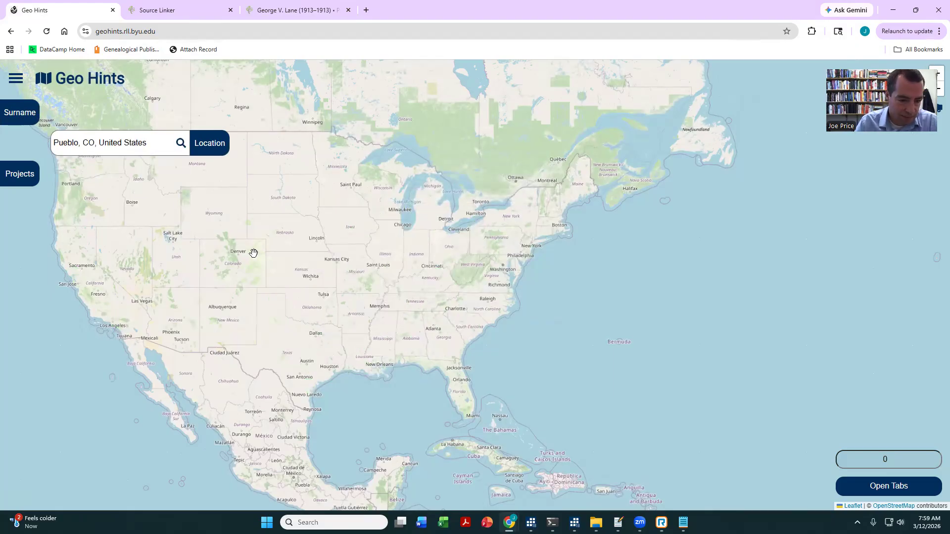
# - Open one of the record hints clustered over Pueblo, Colorado, in the Source Linker
pyautogui.scroll(5, 473, 302)
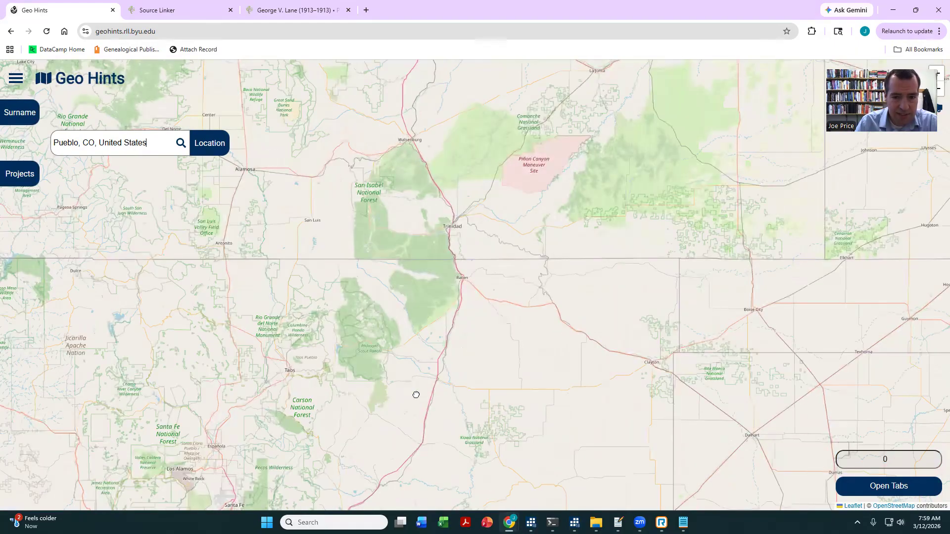
pyautogui.scroll(3, 426, 237)
pyautogui.moveTo(425, 236); pyautogui.dragTo(435, 440)
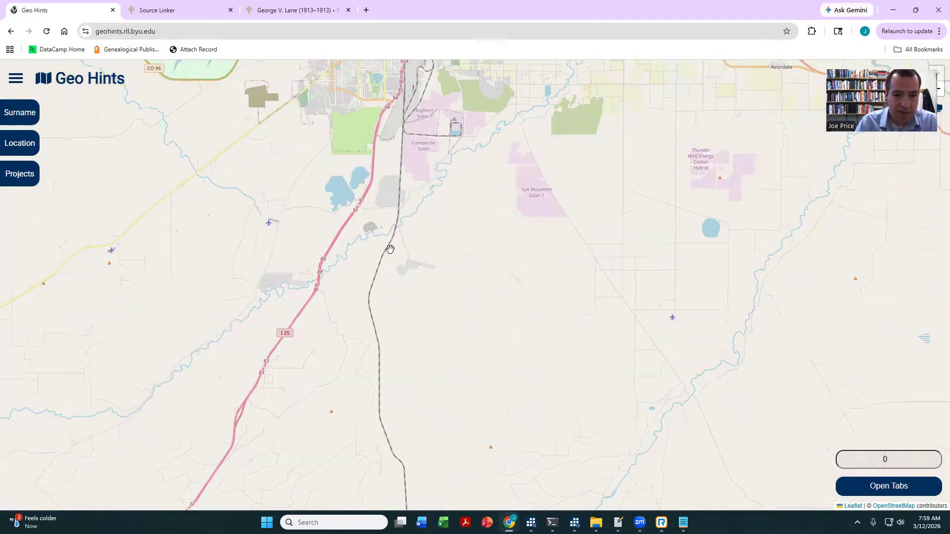
pyautogui.click(409, 208)
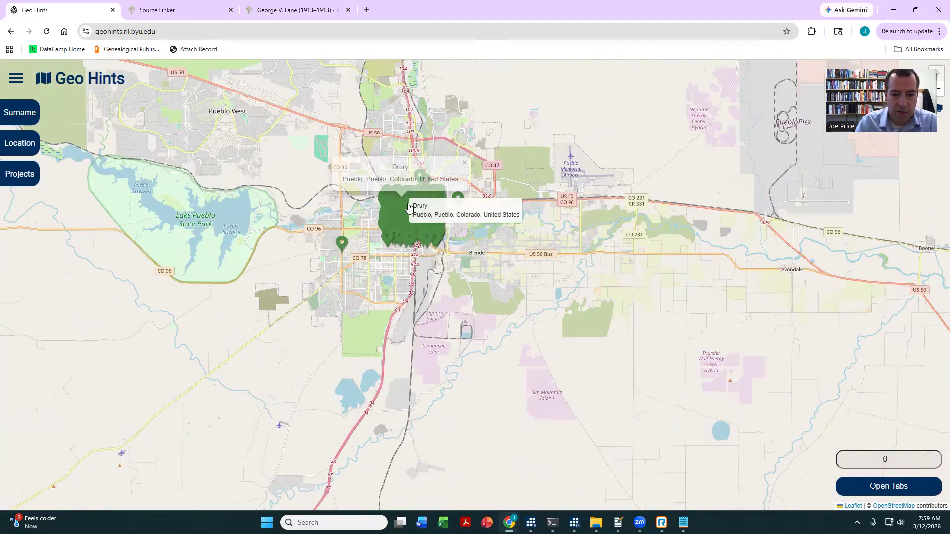
pyautogui.click(388, 182)
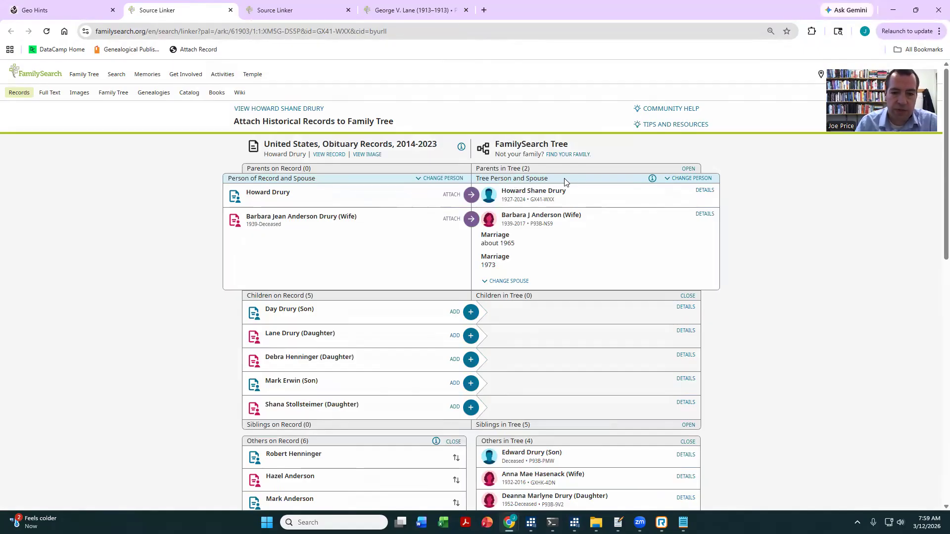
# - Switch back to Geo Hints and show the hints of the america250 project on the map
pyautogui.click(40, 12)
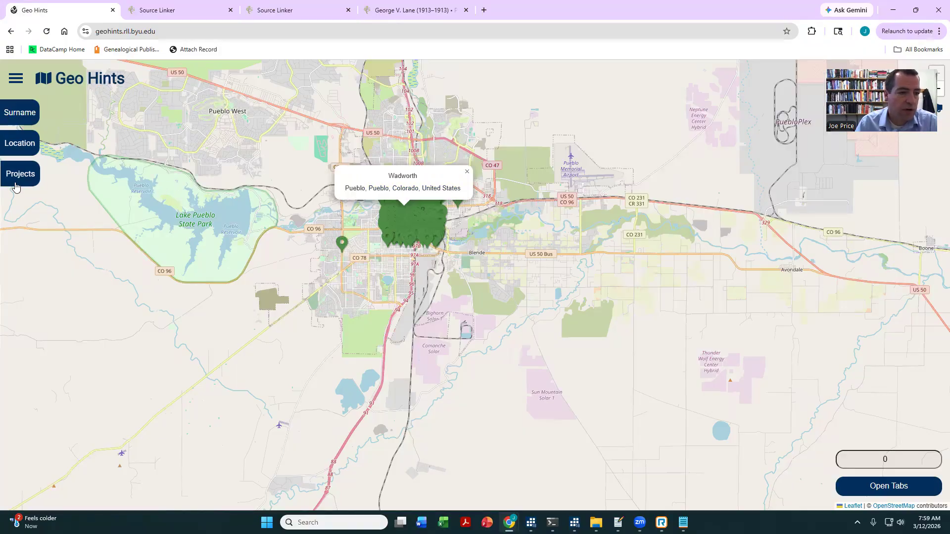
pyautogui.scroll(-1, 263, 223)
pyautogui.scroll(-5, 264, 223)
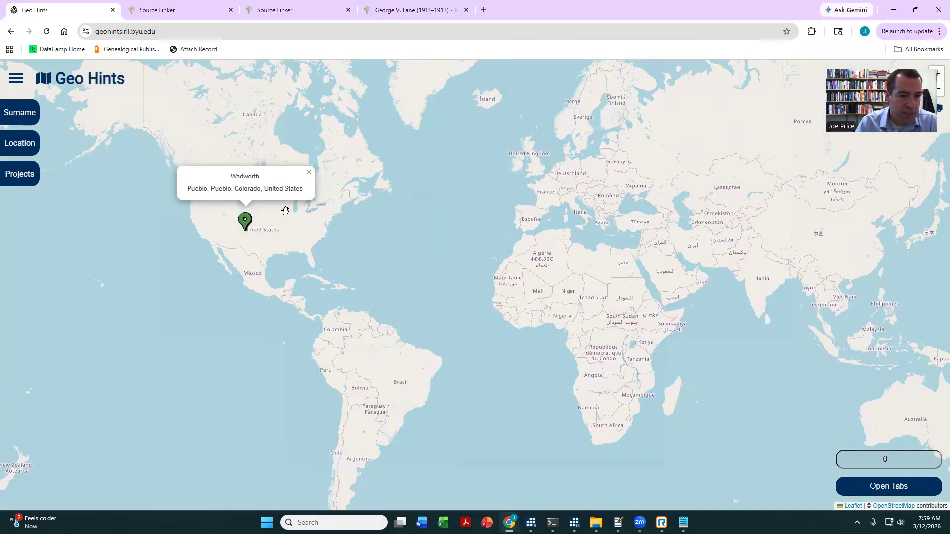
pyautogui.scroll(1, 283, 210)
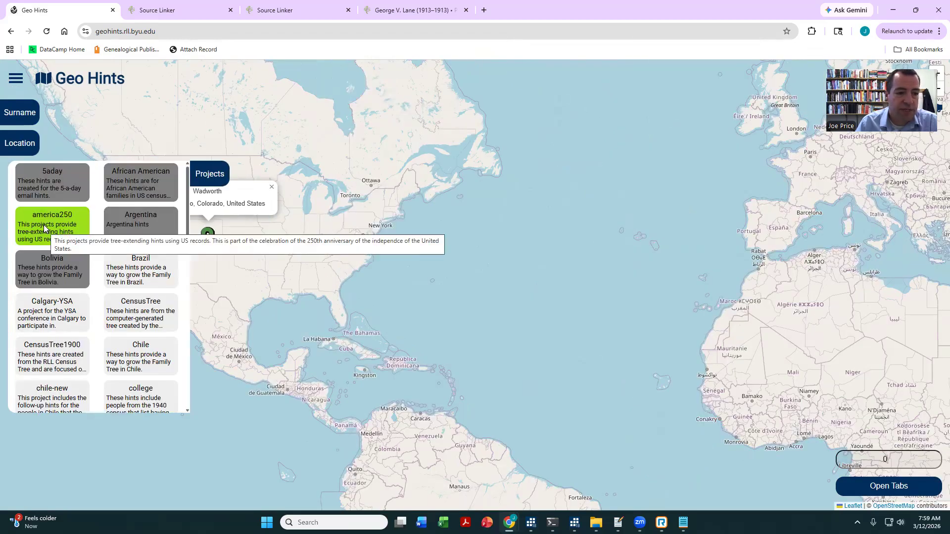
pyautogui.click(44, 224)
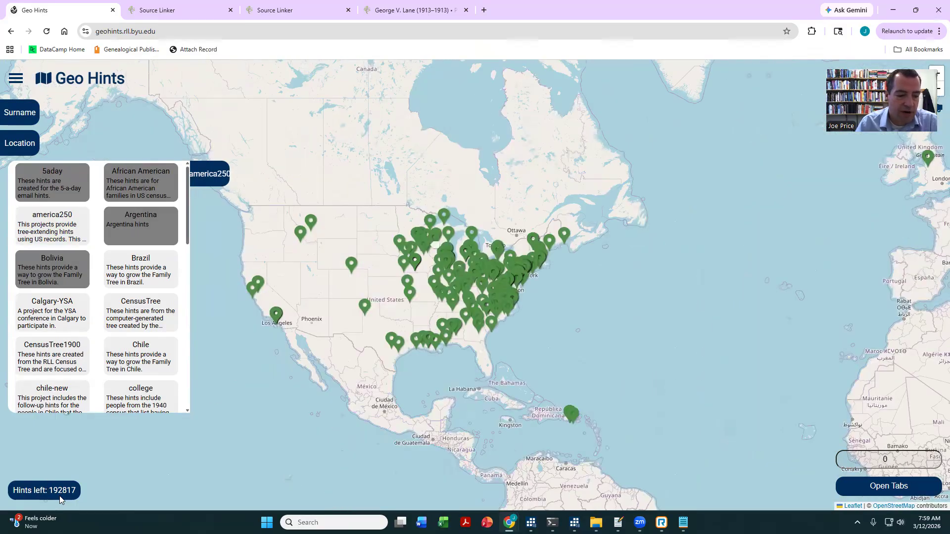
# - Open the america250 project's Vermont record hint in the Source Linker
pyautogui.moveTo(502, 251)
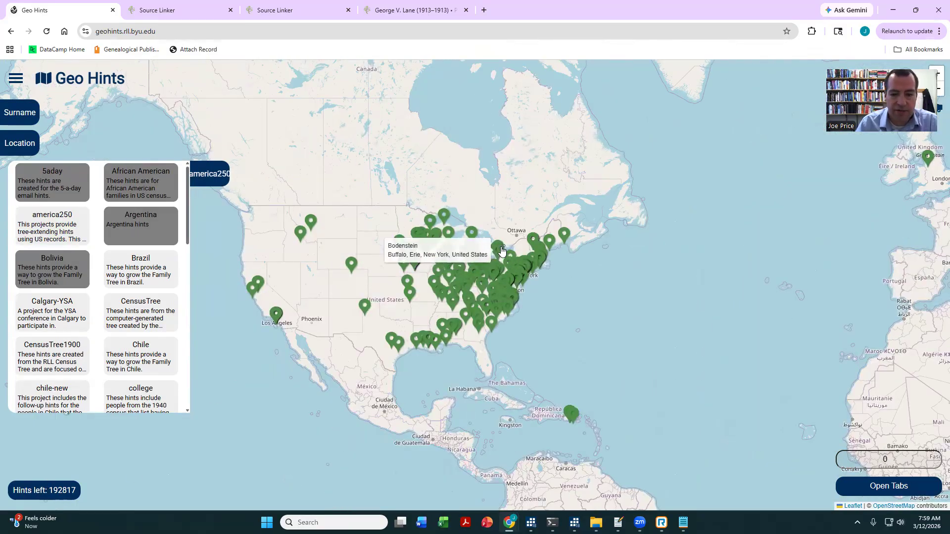
pyautogui.click(533, 242)
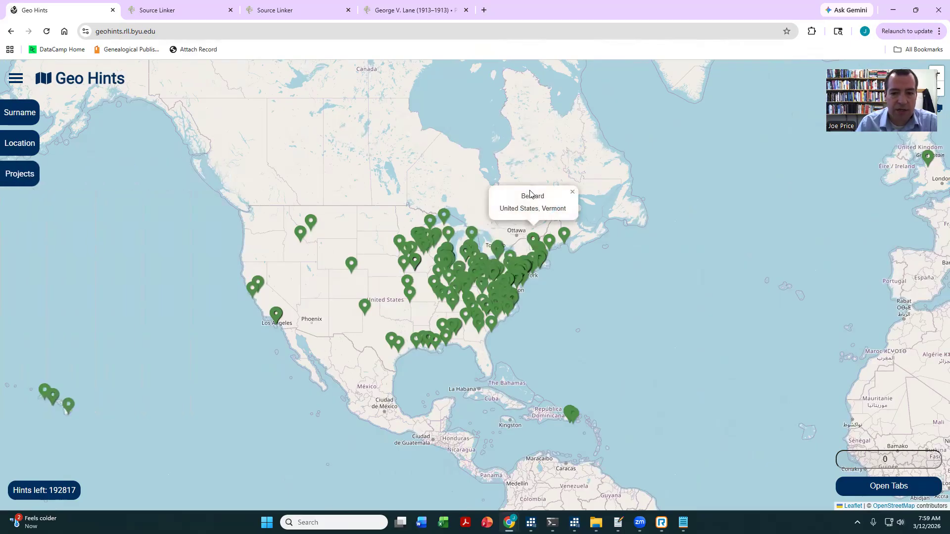
pyautogui.click(531, 196)
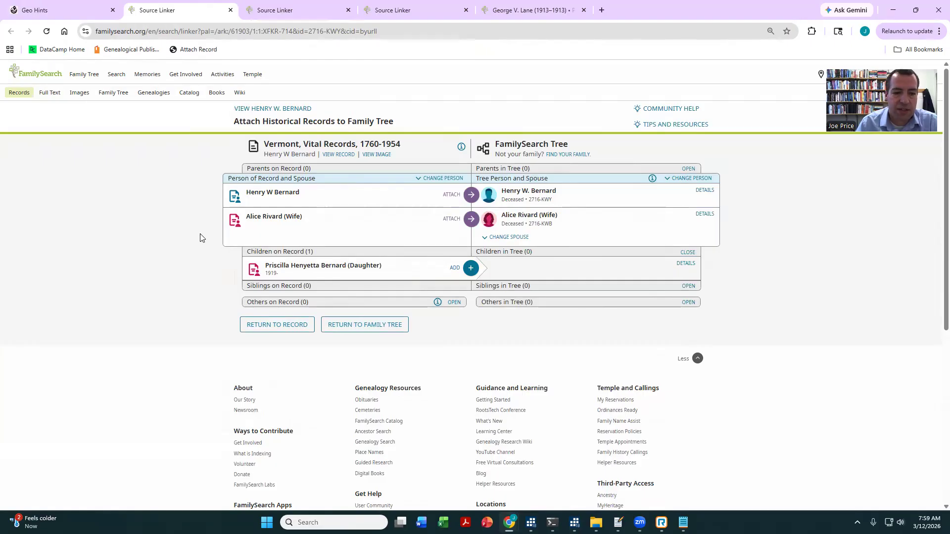
# - Show the birth details of the daughter listed under the children on the Vermont record
pyautogui.click(685, 264)
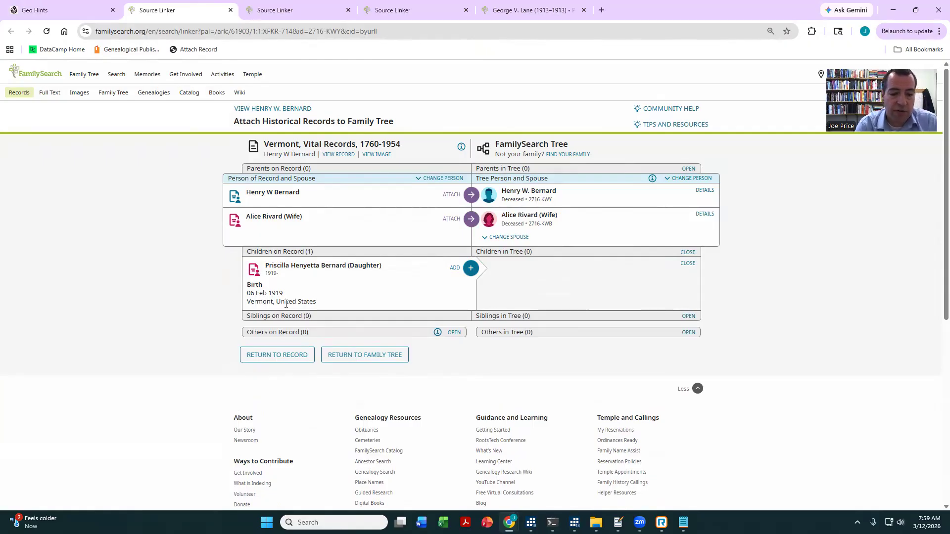
# - Switch back to Geo Hints and review its difficulty, hint type and tree-extending options, along with the overview and instructions
pyautogui.click(46, 11)
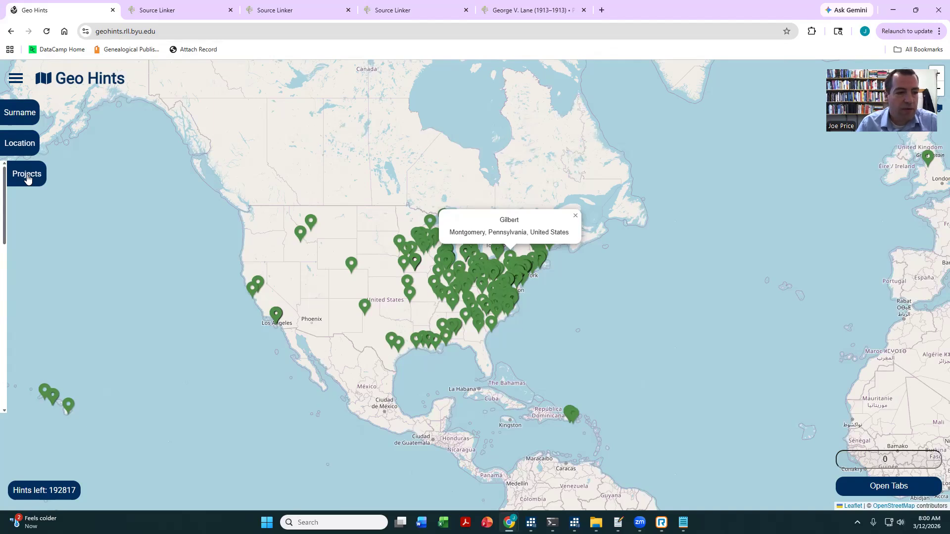
pyautogui.click(17, 80)
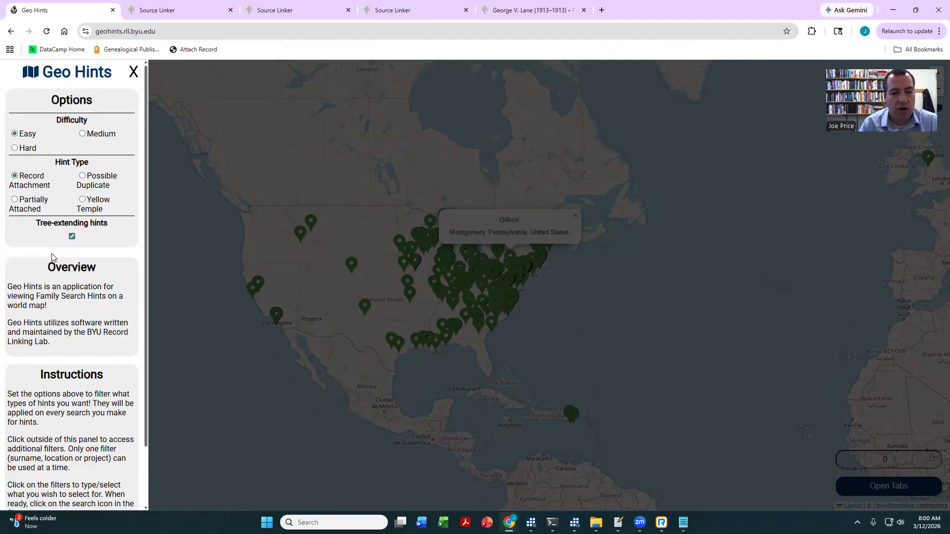
pyautogui.scroll(-2, 139, 319)
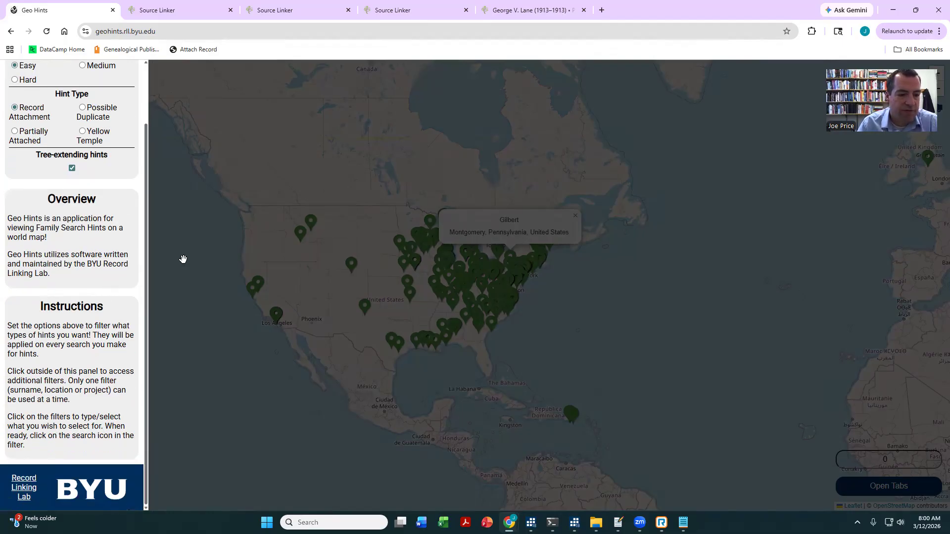
pyautogui.click(195, 217)
pyautogui.doubleClick(211, 227)
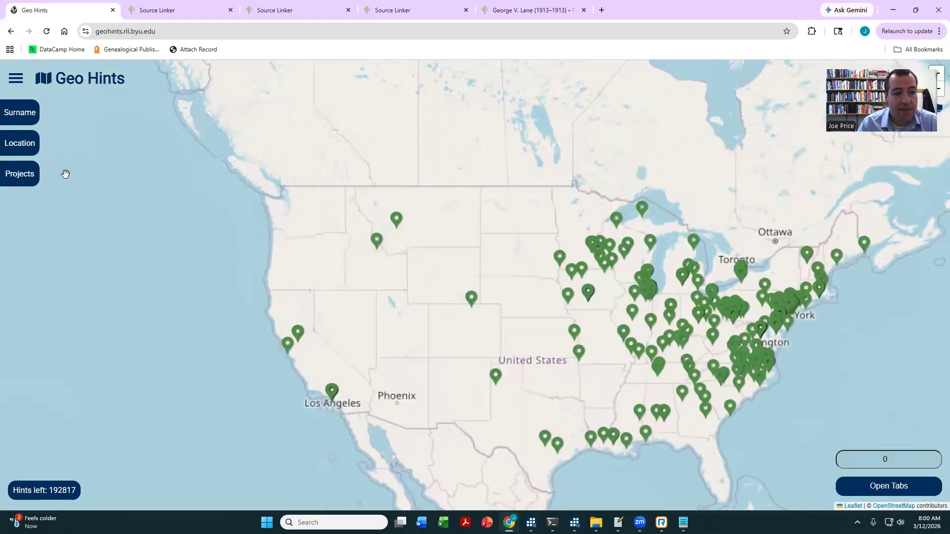
pyautogui.click(18, 79)
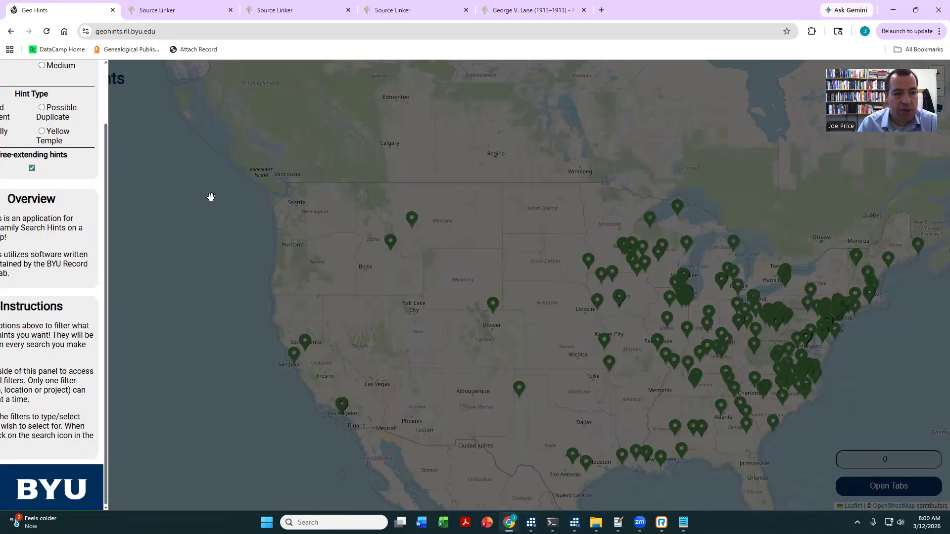
pyautogui.click(210, 197)
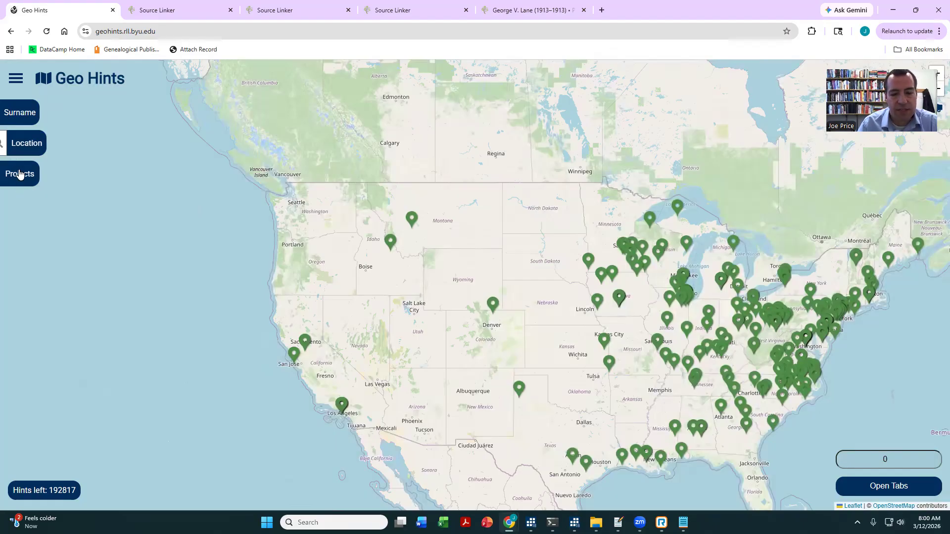
# - Open the project filter in Geo Hints
pyautogui.click(23, 174)
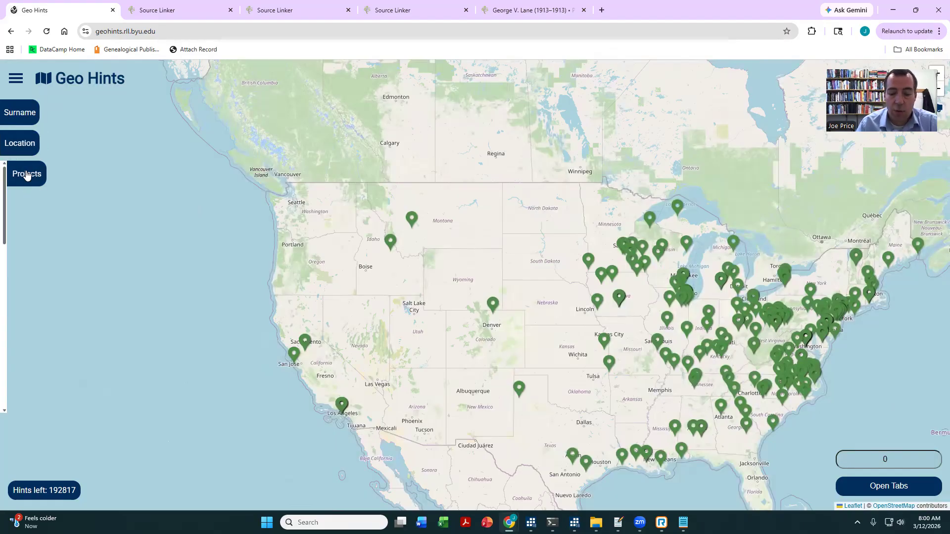